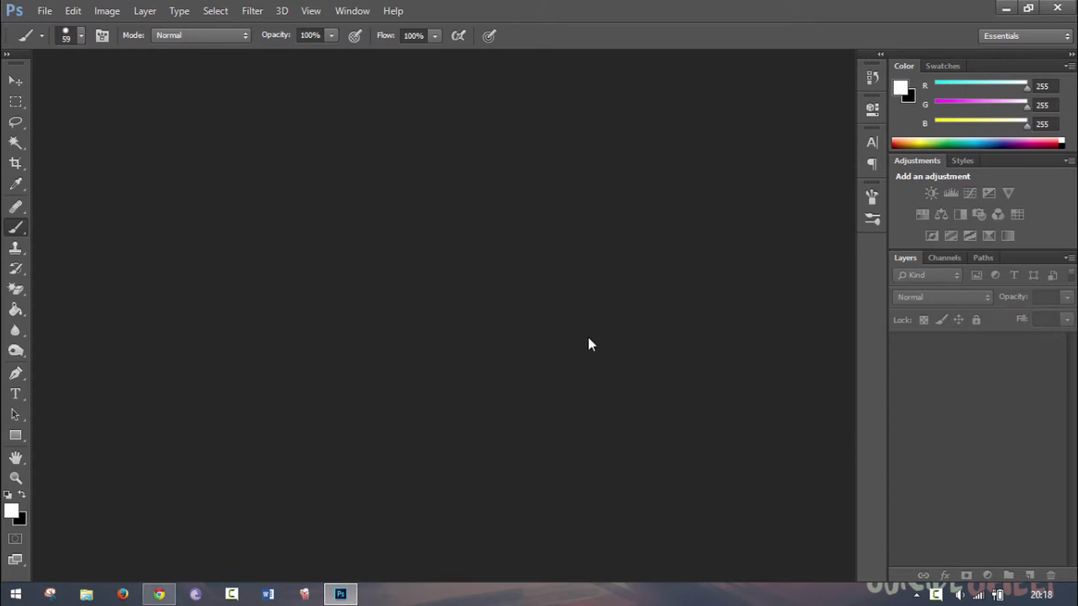
- Open youtube-logo.png and the other two logo images from the Logo folder in Photoshop
{"action": "left_click", "coordinate": [340, 595]}
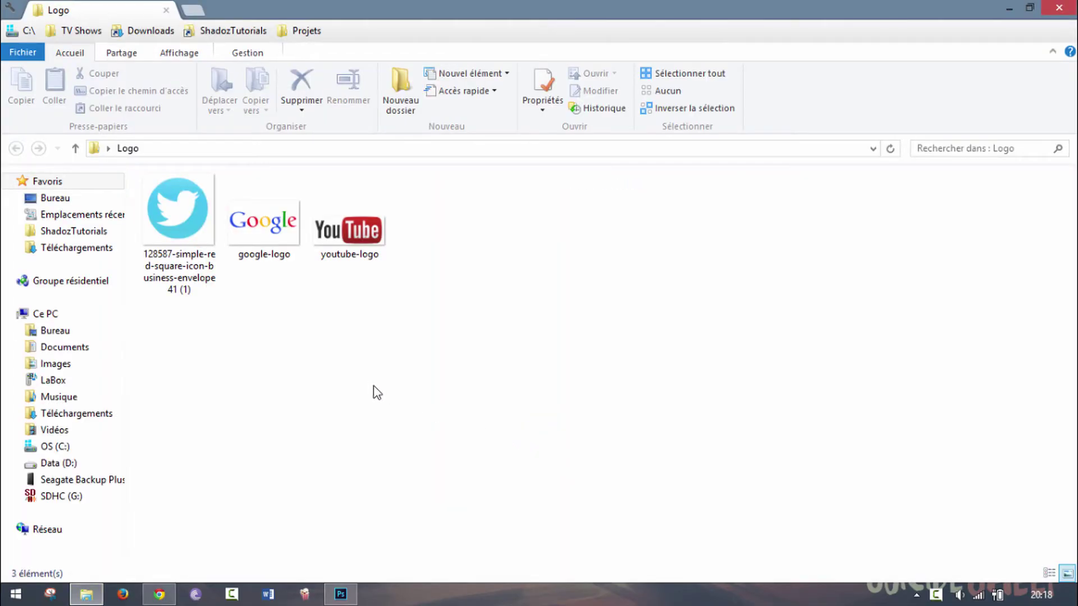
{"action": "left_click_drag", "start_coordinate": [395, 362], "coordinate": [140, 173]}
{"action": "left_click_drag", "start_coordinate": [196, 247], "coordinate": [328, 320]}
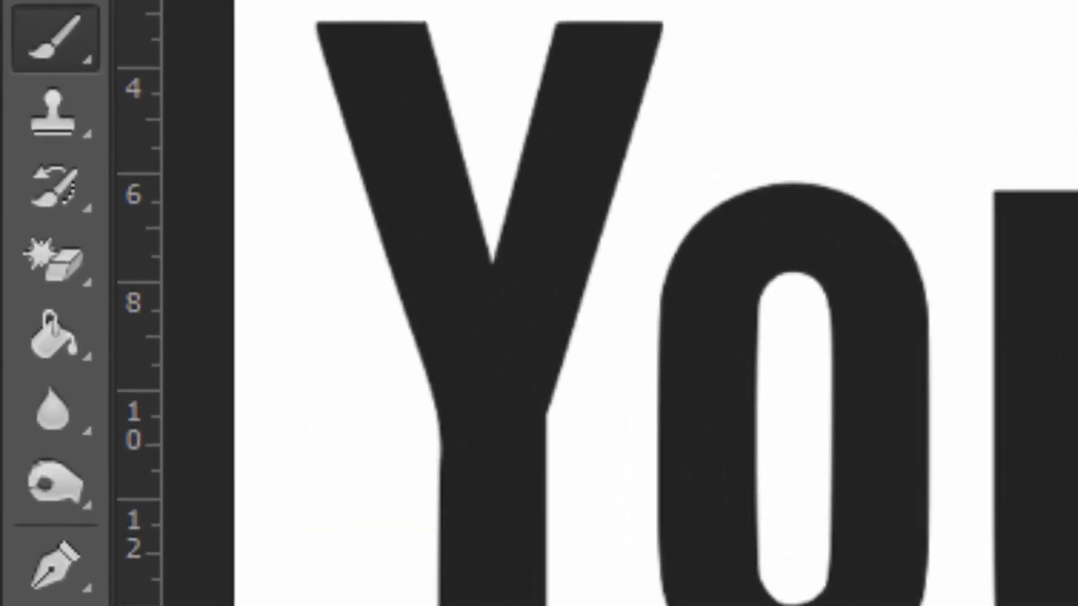
{"action": "left_click", "coordinate": [61, 274]}
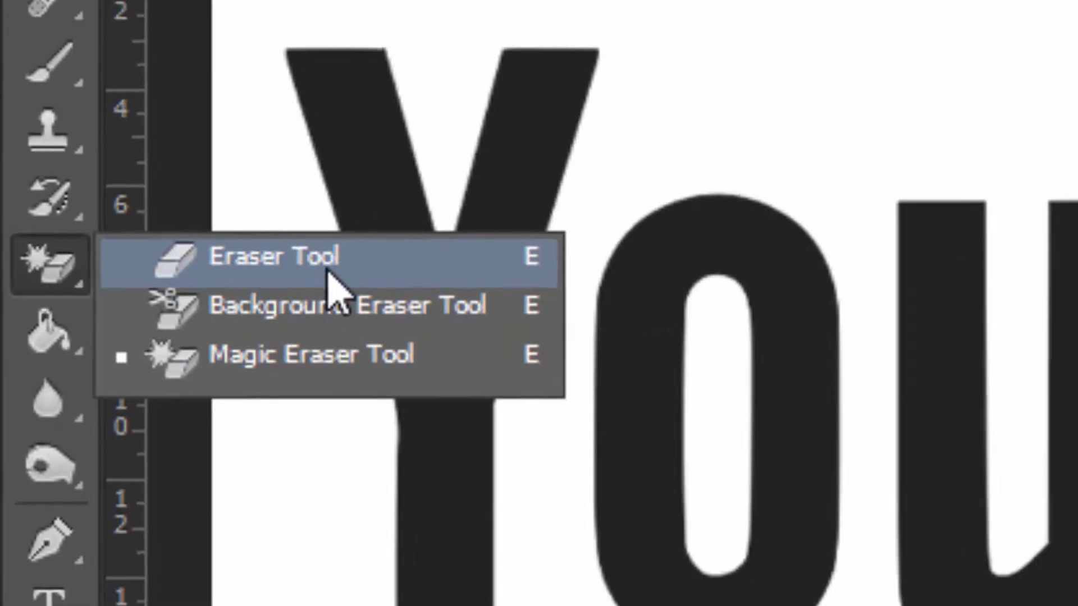
{"action": "left_click", "coordinate": [362, 256]}
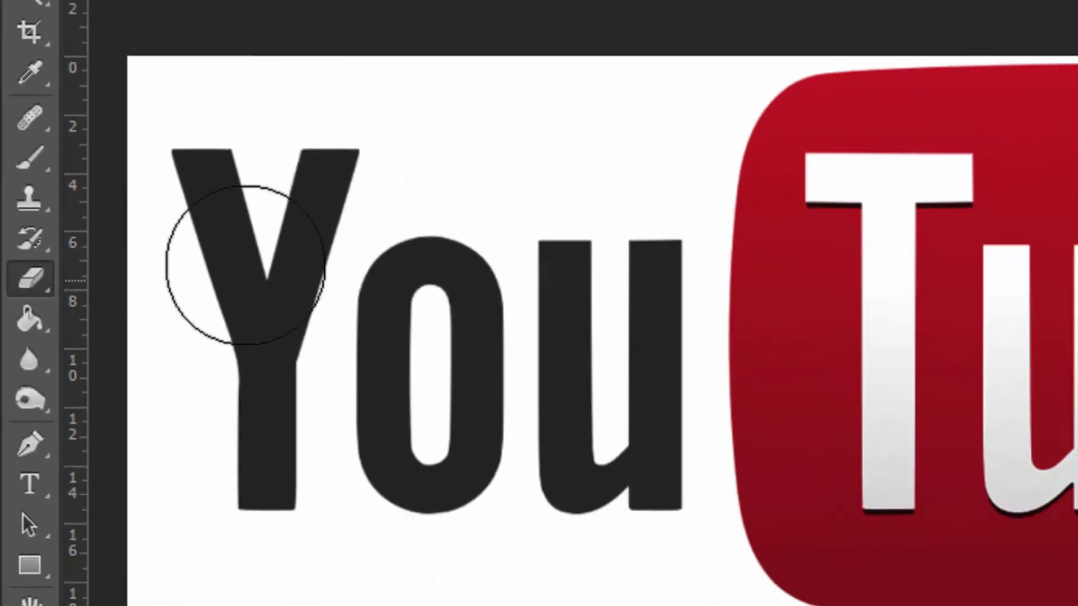
{"action": "left_click", "coordinate": [81, 36]}
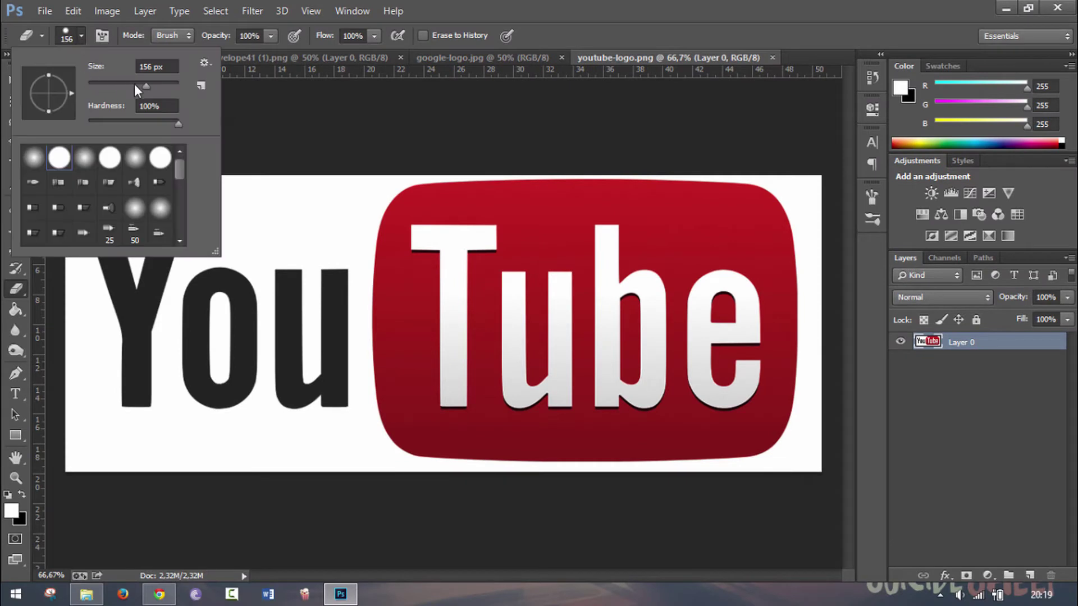
{"action": "left_click_drag", "start_coordinate": [116, 82], "coordinate": [114, 82]}
{"action": "left_click", "coordinate": [287, 151]}
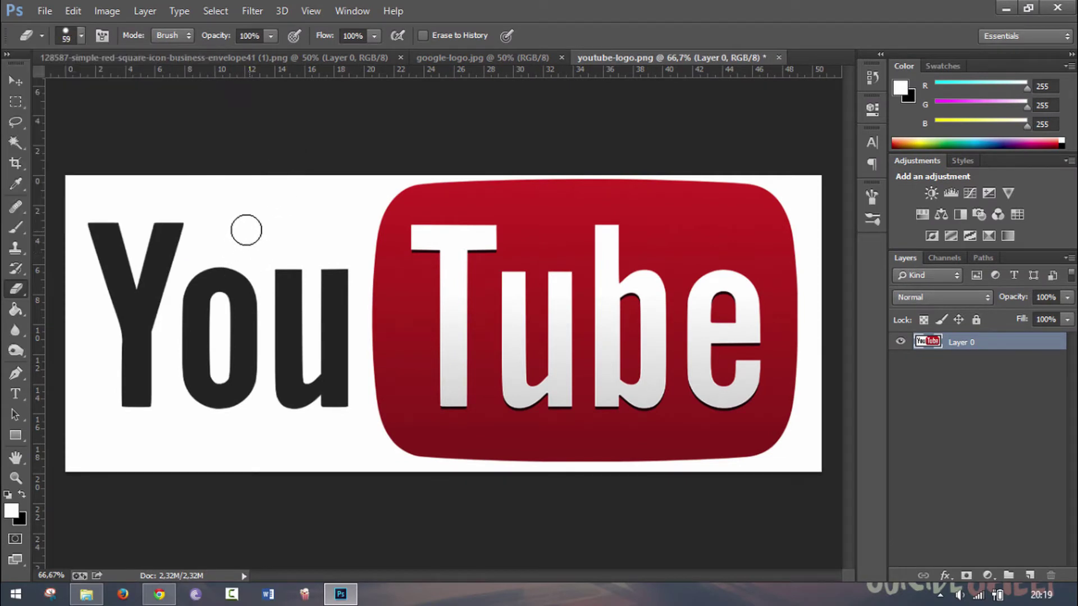
{"action": "mouse_move", "coordinate": [243, 228]}
{"action": "left_mouse_down"}
{"action": "mouse_move", "coordinate": [289, 214]}
{"action": "mouse_move", "coordinate": [189, 195]}
{"action": "mouse_move", "coordinate": [307, 185]}
{"action": "mouse_move", "coordinate": [288, 213]}
{"action": "mouse_move", "coordinate": [325, 200]}
{"action": "left_mouse_up"}
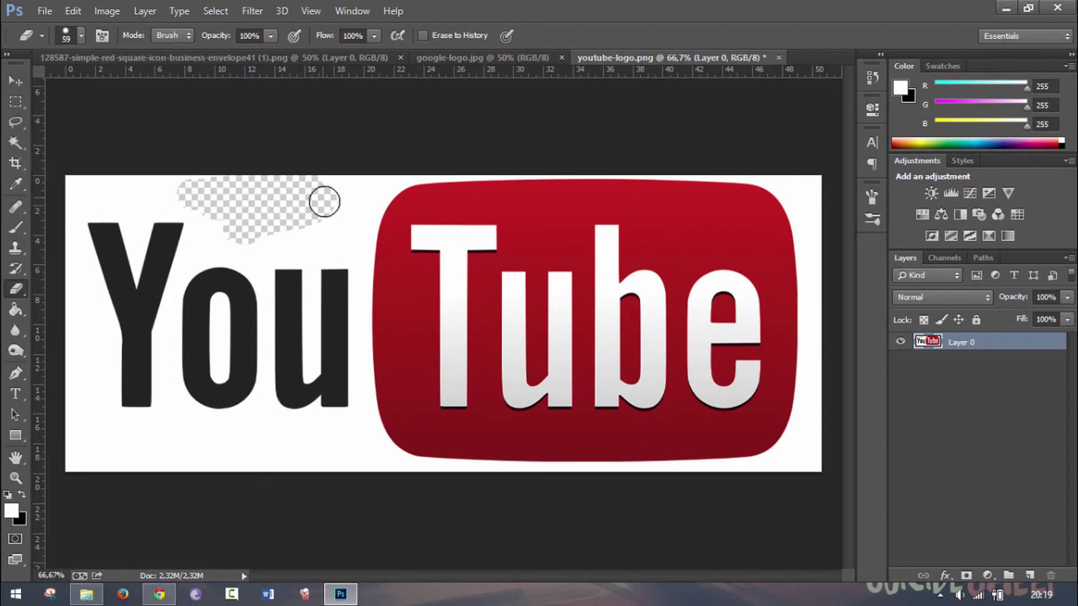
{"action": "scroll", "coordinate": [396, 289], "scroll_direction": "up", "scroll_amount": 4}
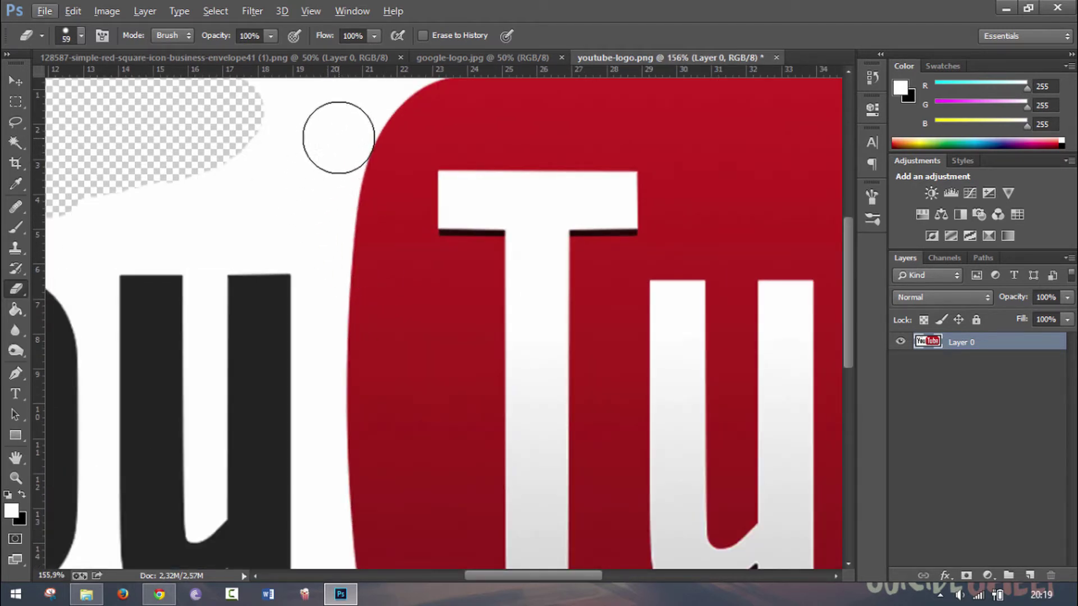
{"action": "left_click_drag", "start_coordinate": [337, 136], "coordinate": [315, 237]}
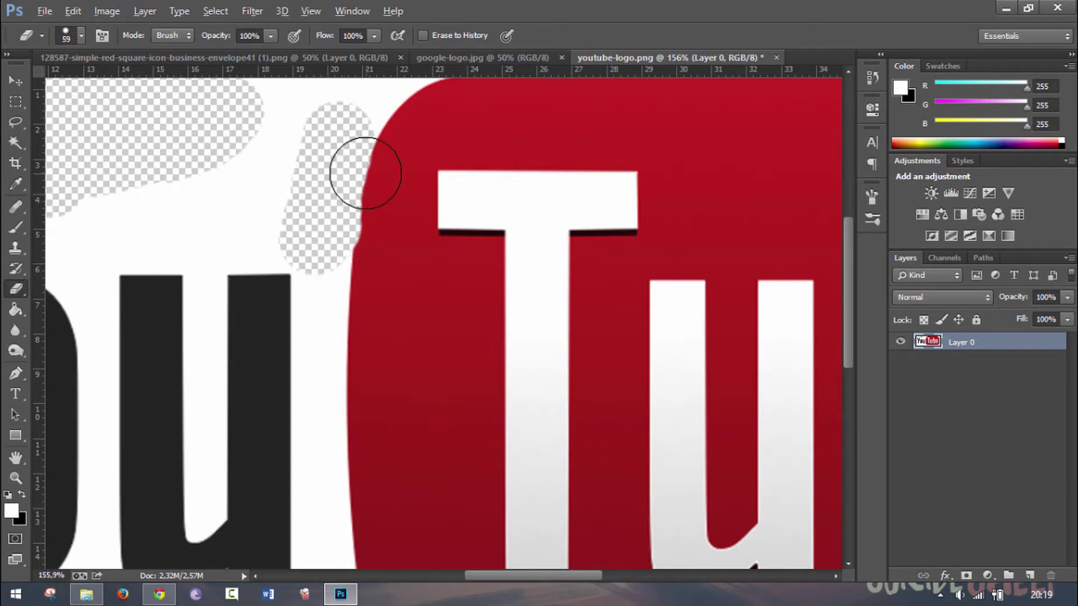
{"action": "scroll", "coordinate": [363, 172], "scroll_direction": "up", "scroll_amount": 3}
{"action": "scroll", "coordinate": [452, 261], "scroll_direction": "up", "scroll_amount": 3}
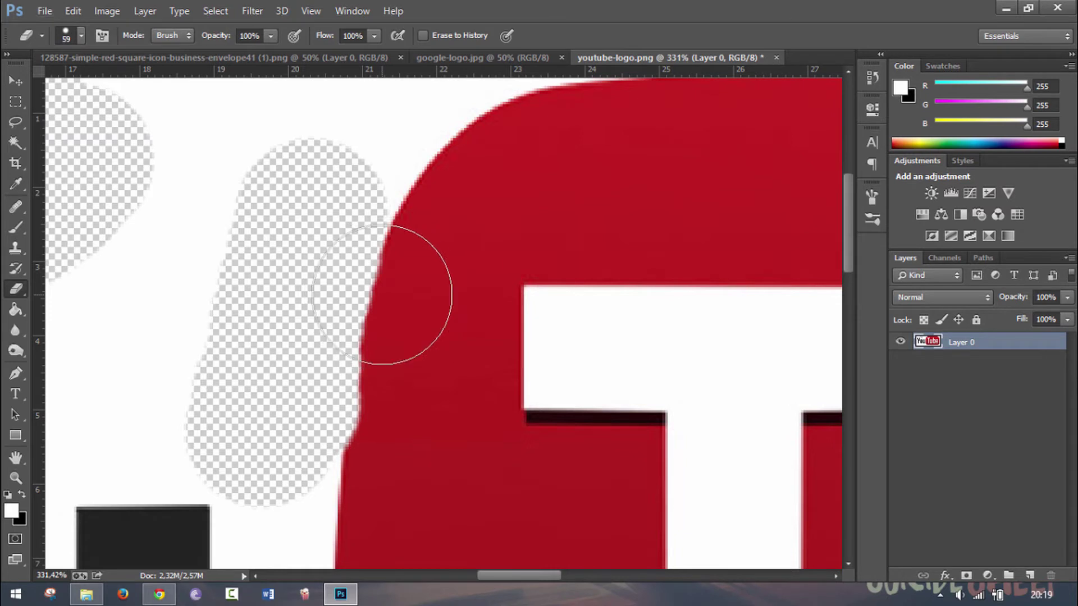
{"action": "scroll", "coordinate": [384, 286], "scroll_direction": "down", "scroll_amount": 3}
{"action": "scroll", "coordinate": [382, 296], "scroll_direction": "down", "scroll_amount": 3}
{"action": "key", "text": "ctrl+z"}
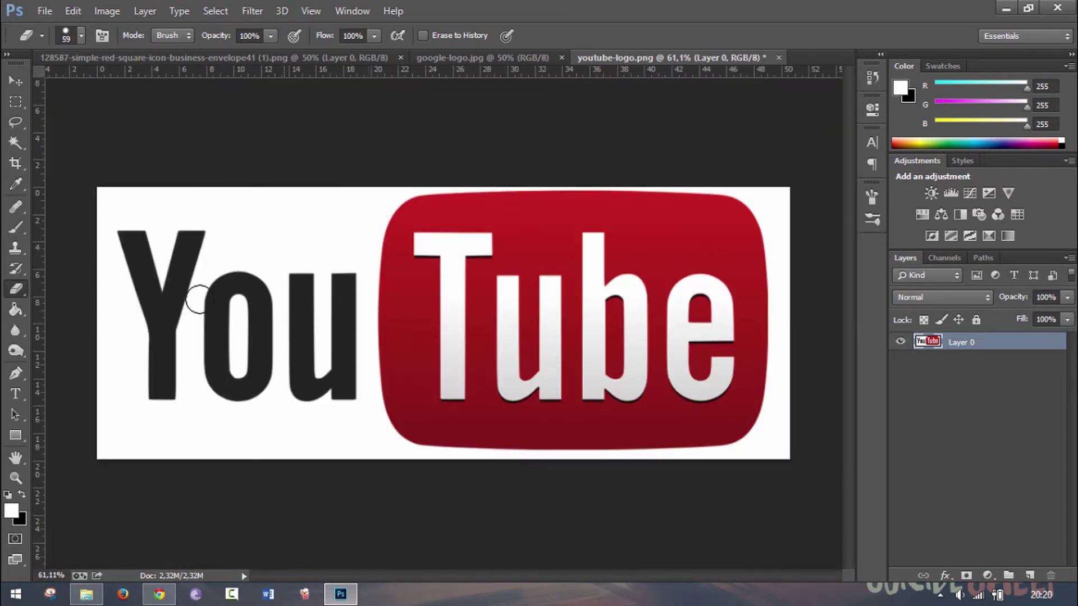
- Use the Magic Eraser to erase the white around the YouTube logo and inside the o
{"action": "left_click_drag", "start_coordinate": [22, 292], "coordinate": [75, 316]}
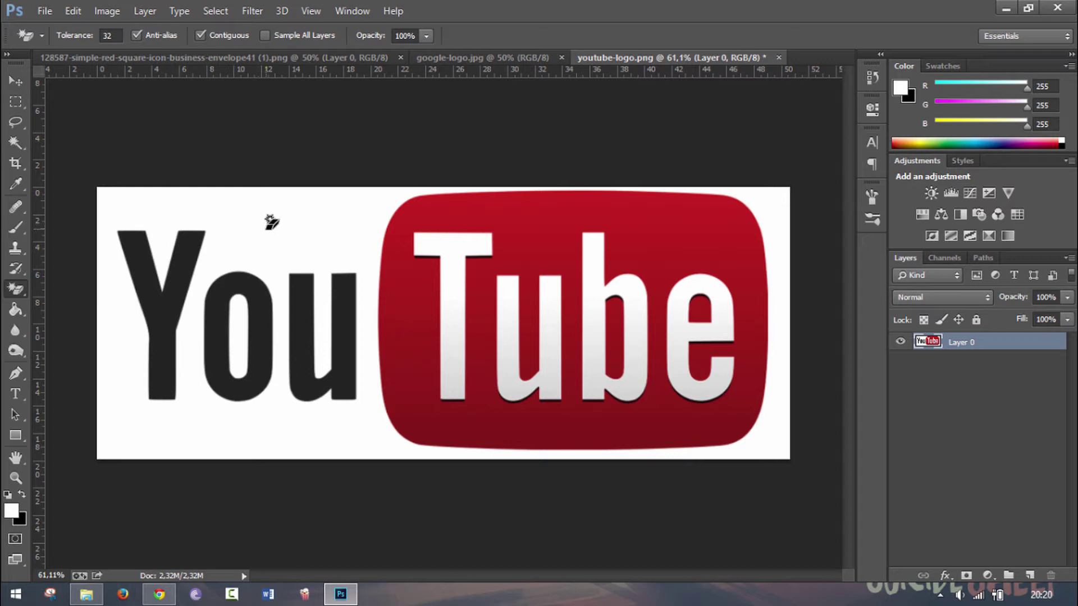
{"action": "left_click", "coordinate": [271, 222]}
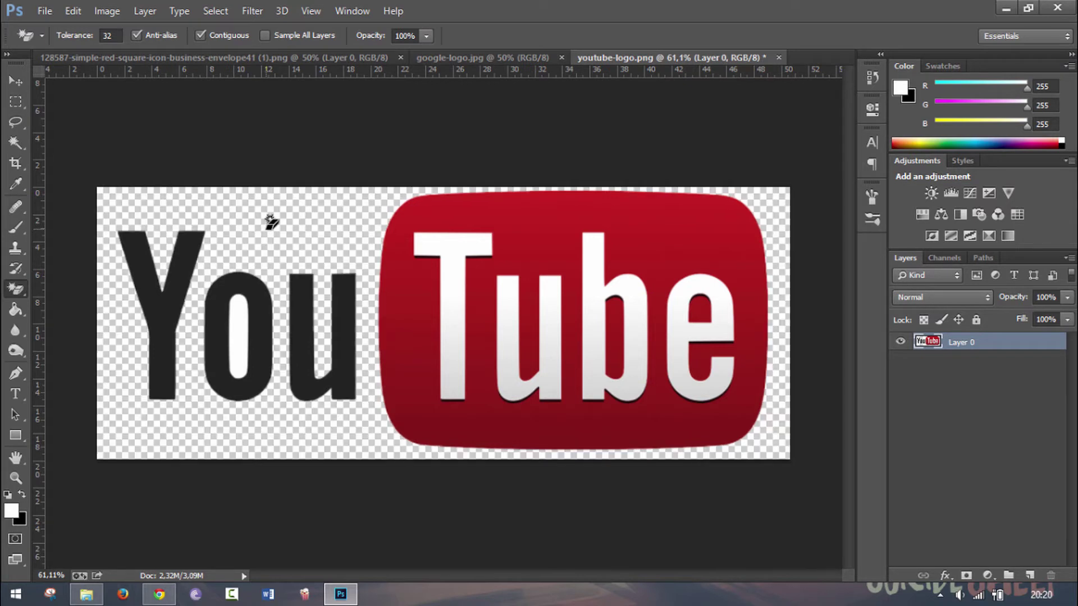
{"action": "left_click", "coordinate": [240, 315]}
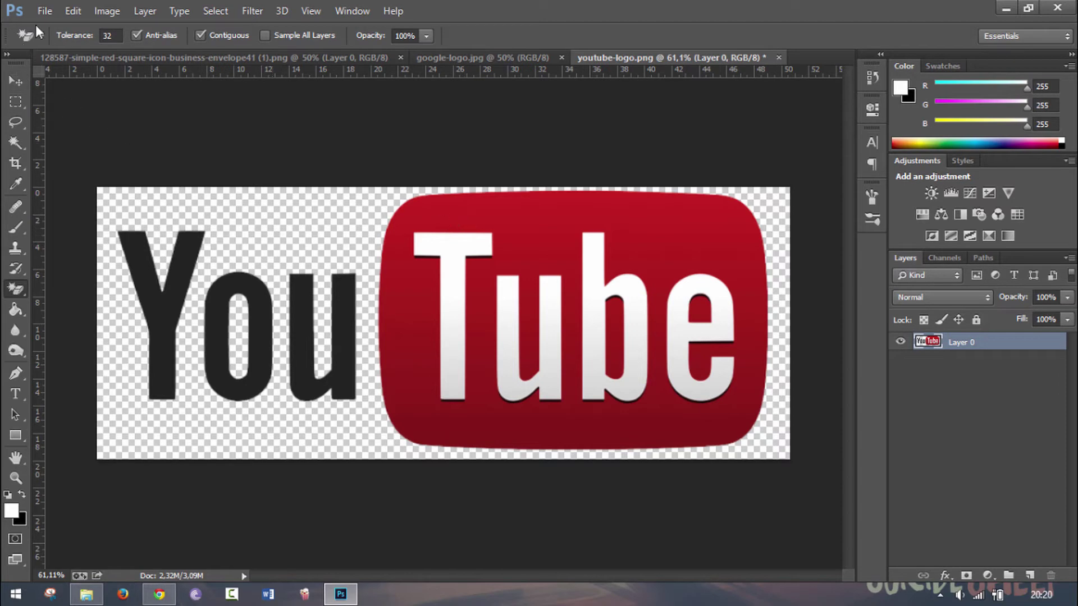
- Save the logo as PNG over youtube-logo.png and view it in Windows Photo Viewer
{"action": "left_click", "coordinate": [47, 12]}
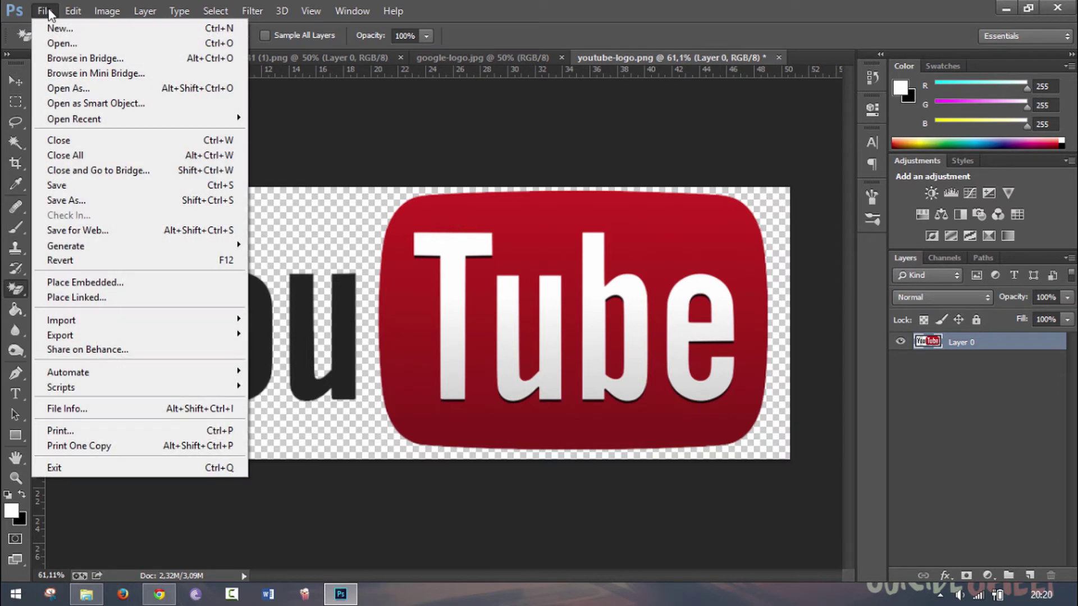
{"action": "left_click", "coordinate": [67, 201]}
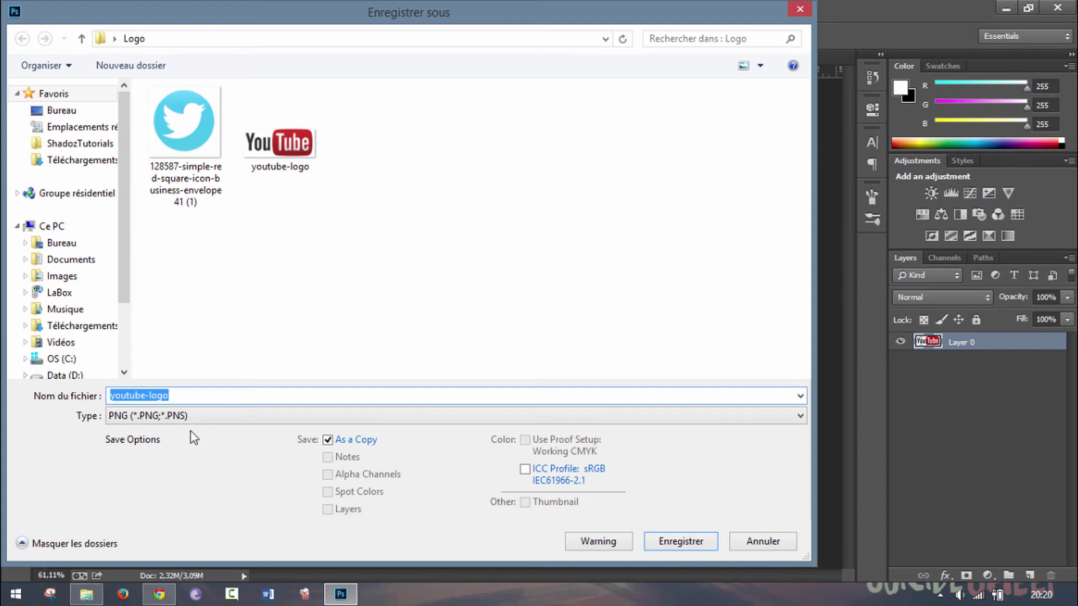
{"action": "left_click", "coordinate": [193, 418]}
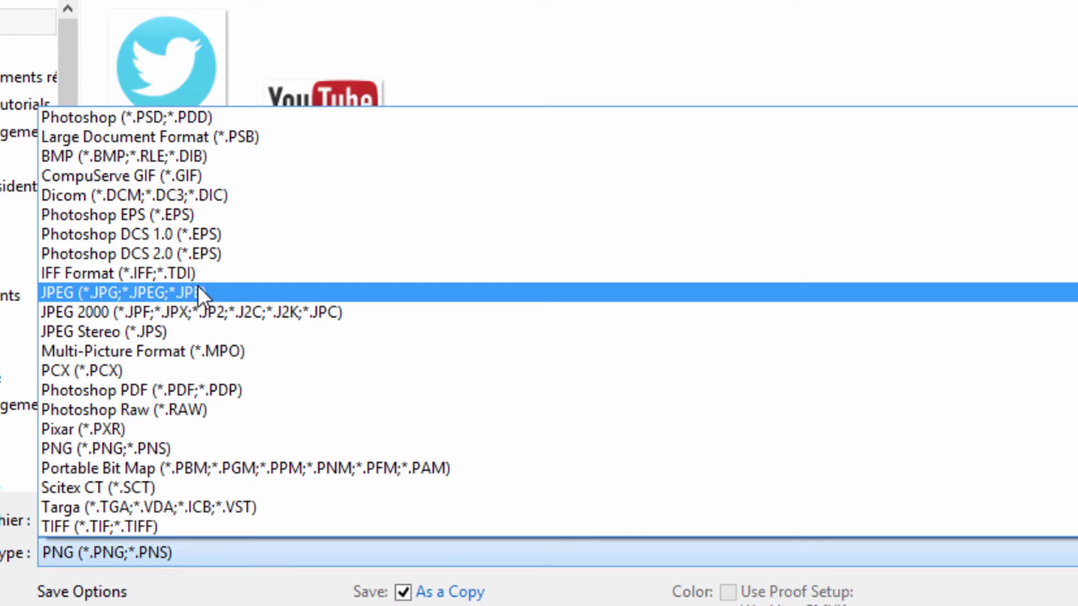
{"action": "left_click", "coordinate": [186, 447]}
{"action": "key", "text": "Return"}
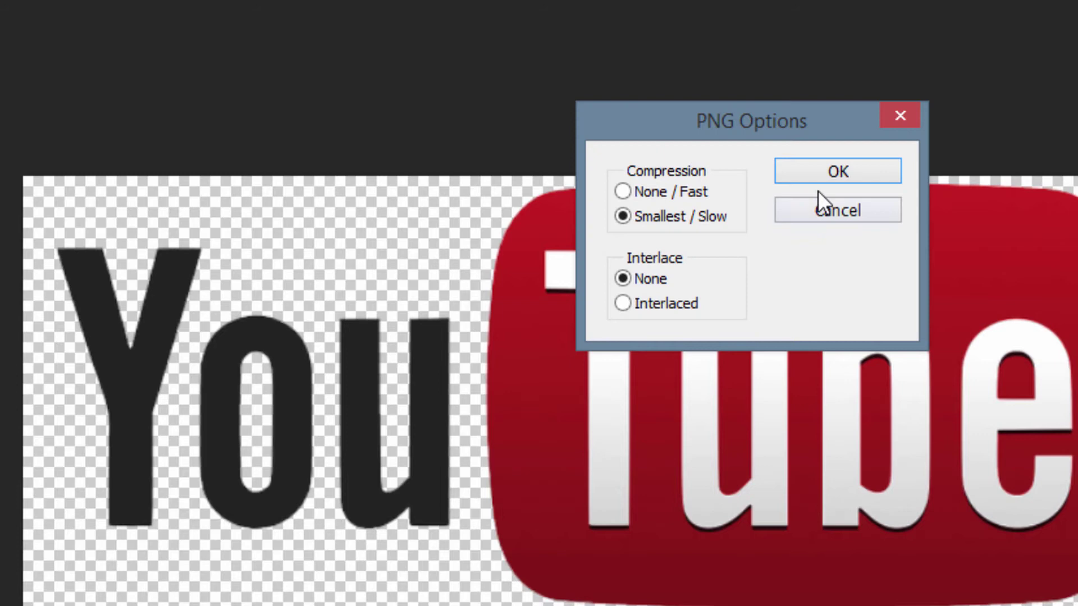
{"action": "left_click", "coordinate": [816, 170]}
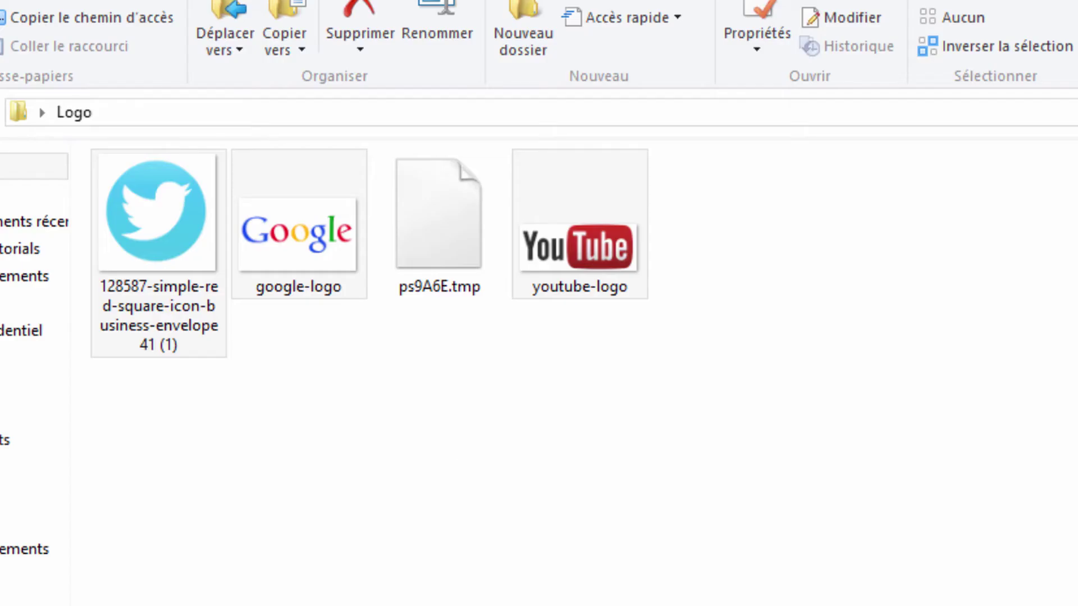
{"action": "left_click", "coordinate": [563, 234]}
{"action": "key", "text": "Return"}
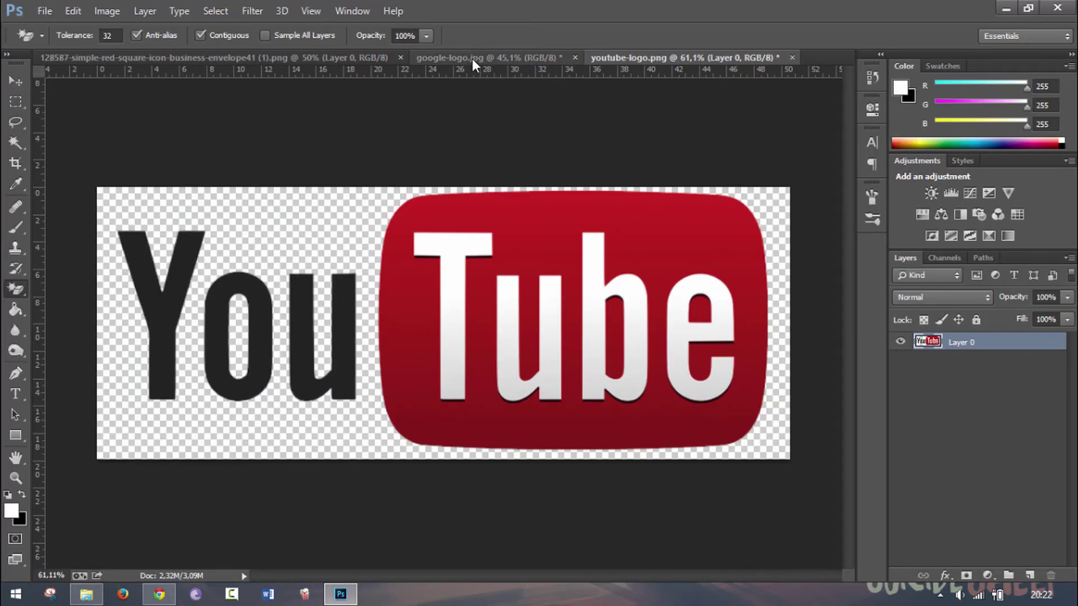
- Switch to the google-logo.jpg document in Photoshop
{"action": "left_click", "coordinate": [472, 58]}
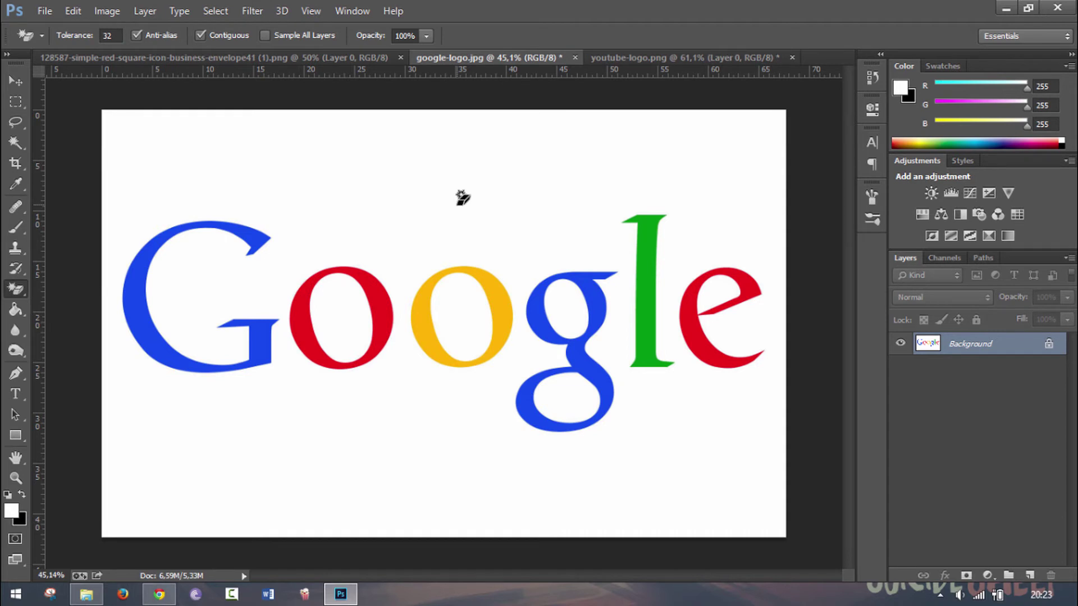
- Keep the Magic Eraser selected and convert the Background layer into Layer 0
{"action": "right_click", "coordinate": [13, 289]}
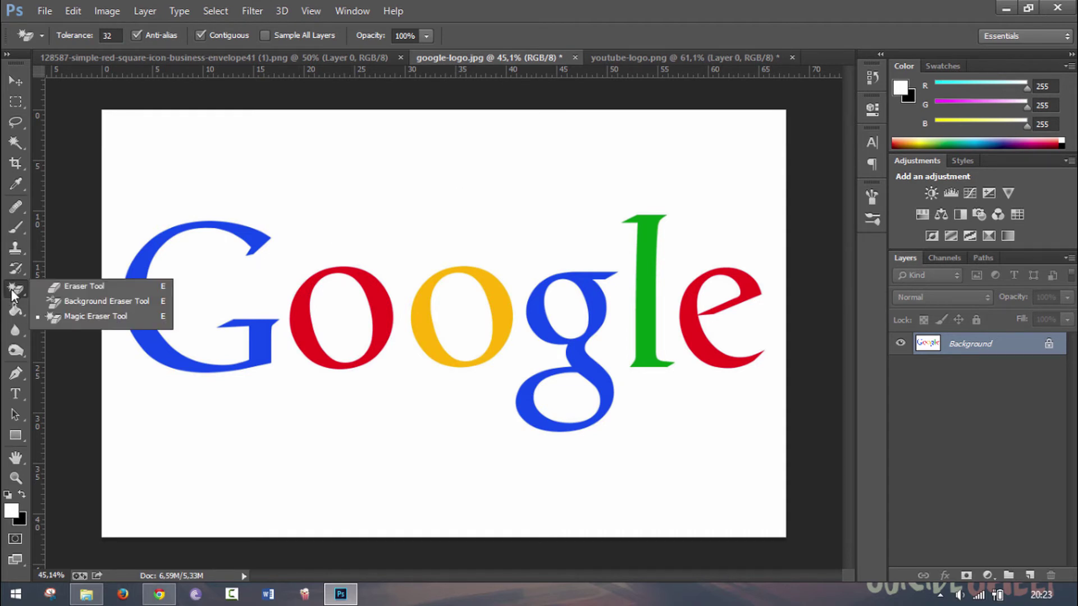
{"action": "left_click", "coordinate": [94, 316]}
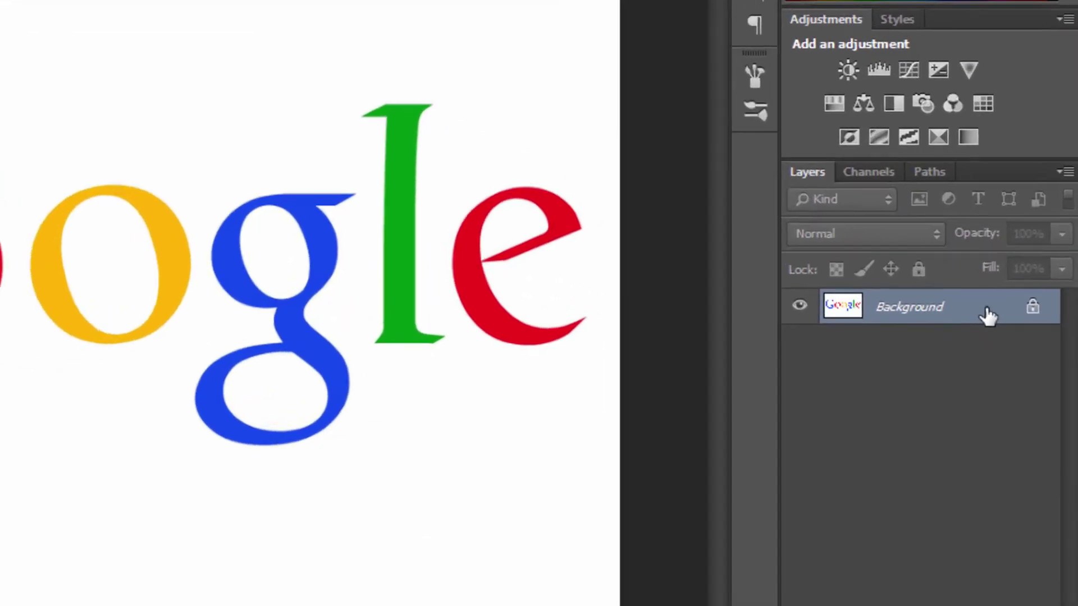
{"action": "right_click", "coordinate": [1002, 346]}
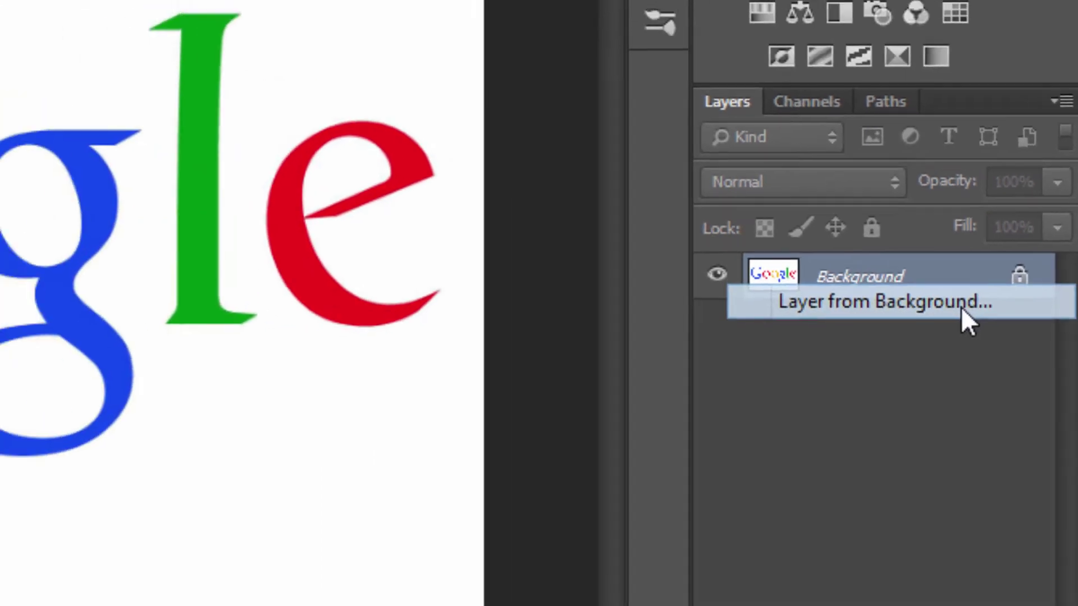
{"action": "left_click", "coordinate": [931, 285]}
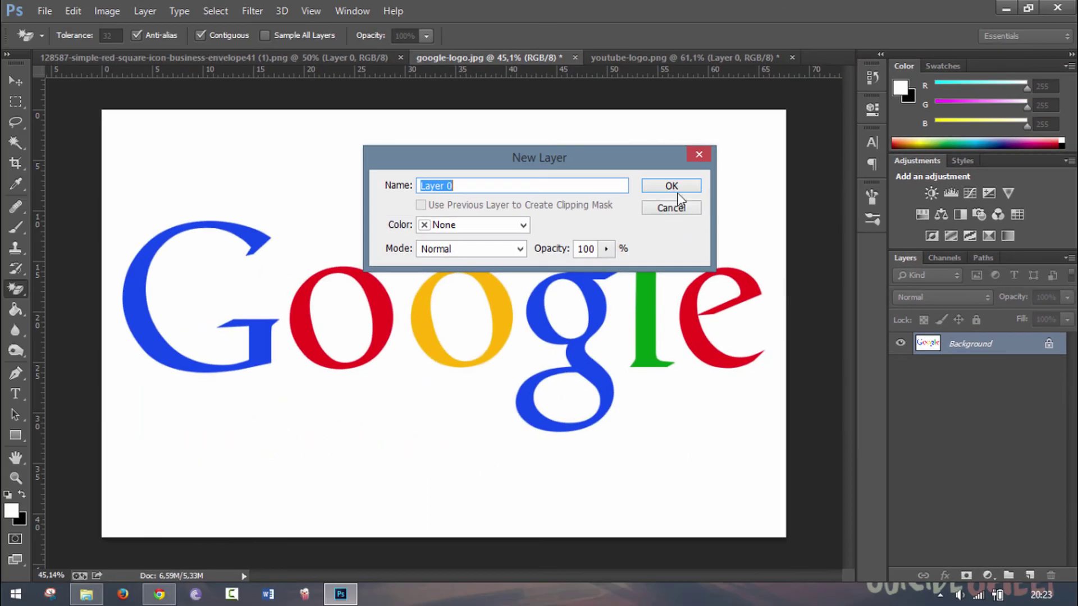
{"action": "left_click", "coordinate": [672, 185]}
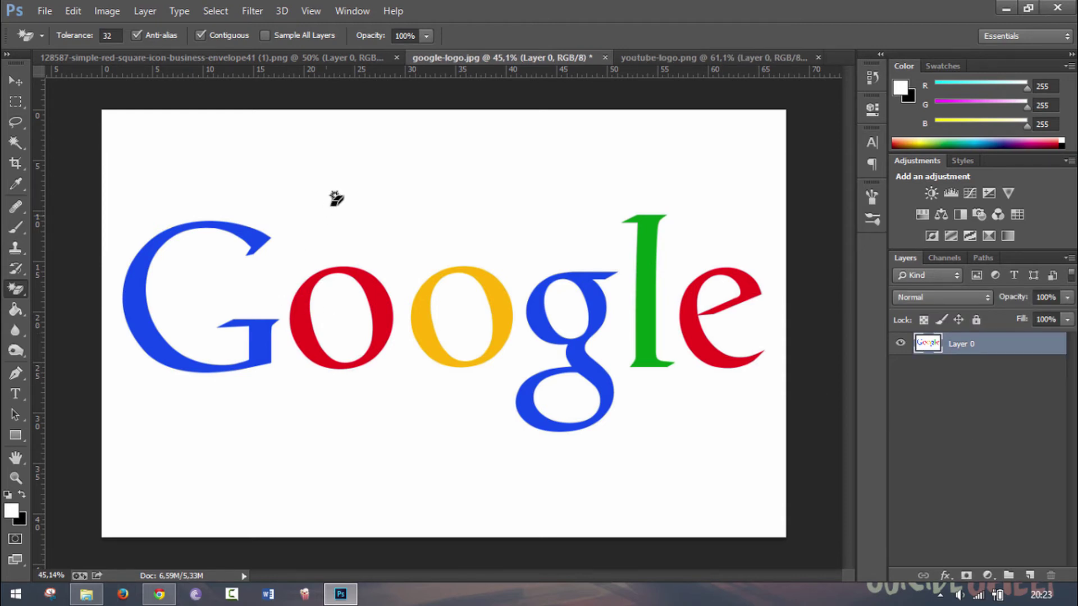
{"action": "left_click", "coordinate": [355, 257]}
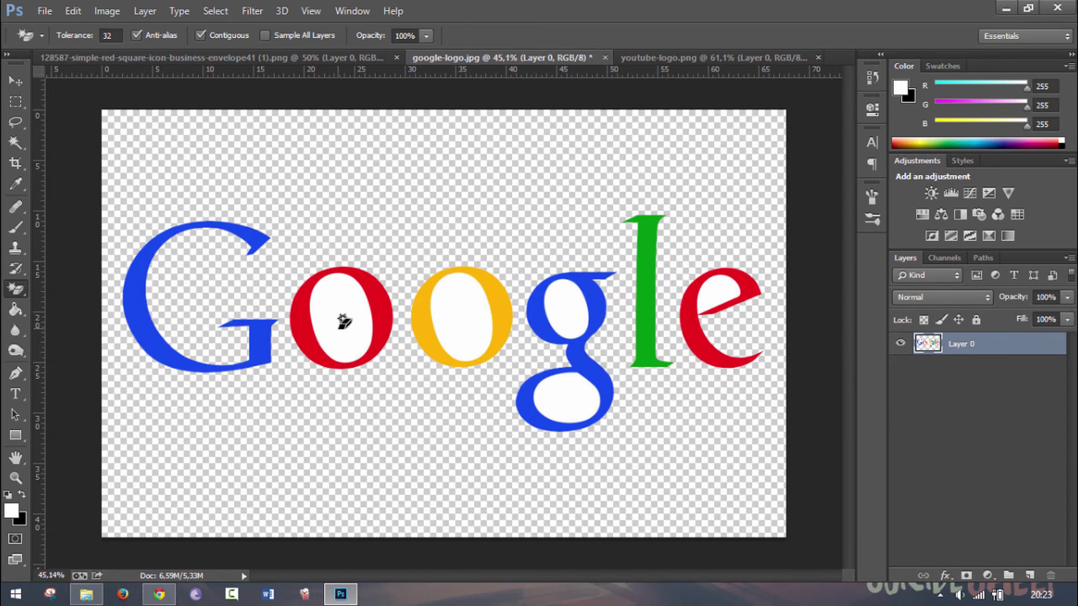
{"action": "left_click", "coordinate": [344, 321]}
{"action": "left_click", "coordinate": [464, 321]}
{"action": "left_click", "coordinate": [556, 311]}
{"action": "left_click", "coordinate": [561, 391]}
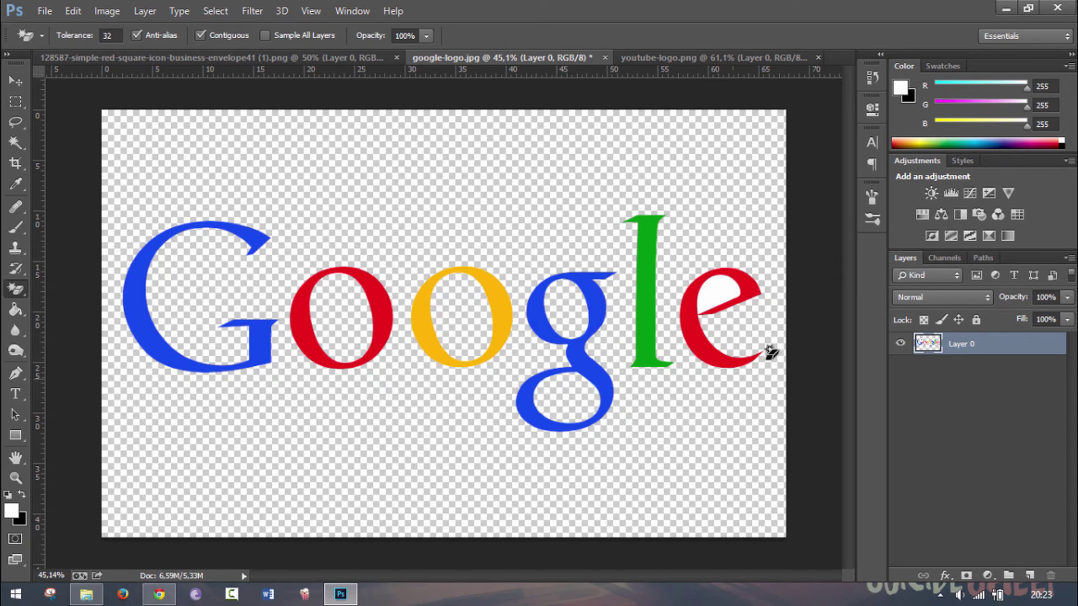
{"action": "left_click", "coordinate": [717, 293]}
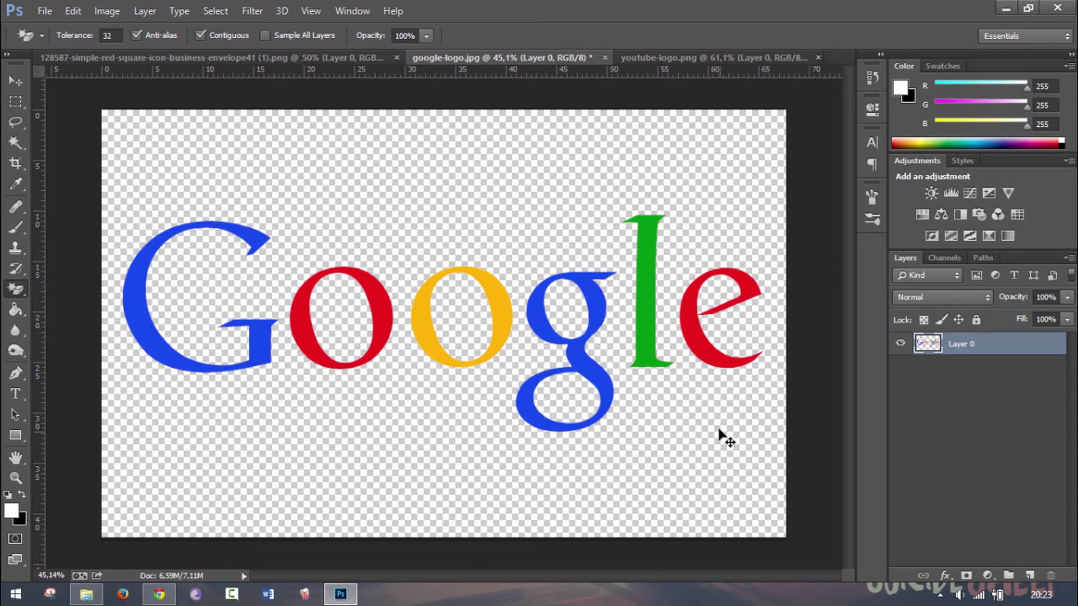
{"action": "key", "text": "ctrl+z"}
{"action": "key", "text": "ctrl+alt+z"}
{"action": "key", "text": "ctrl+alt+z"}
{"action": "key", "text": "ctrl+alt+z"}
{"action": "key", "text": "ctrl+alt+z"}
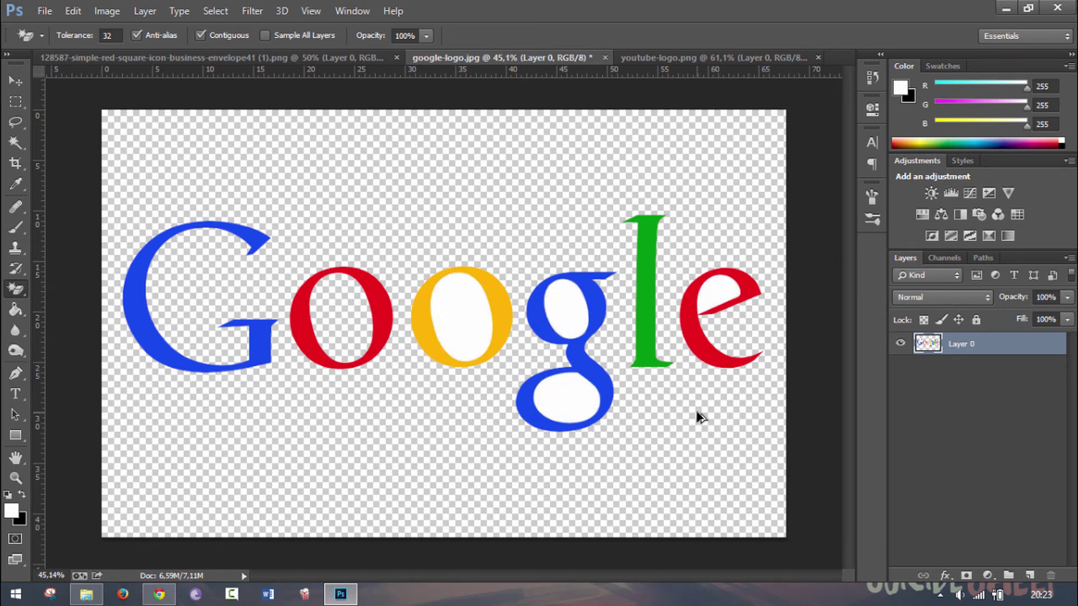
{"action": "key", "text": "ctrl+alt+z"}
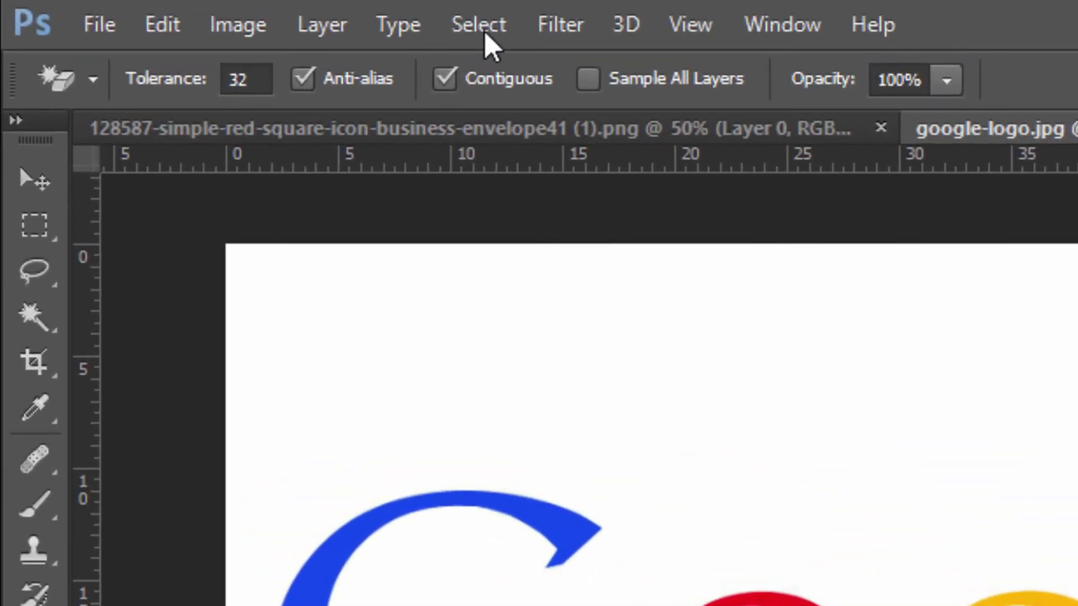
- Select the white background with Color Range, Sampled Colors, at fuzziness 200
{"action": "left_click", "coordinate": [218, 11]}
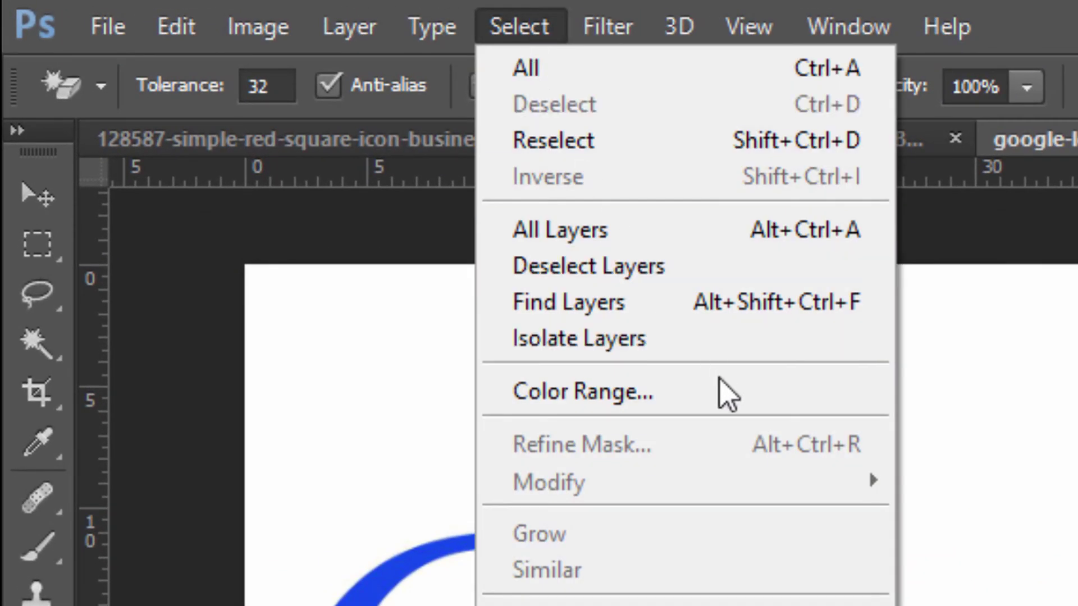
{"action": "left_click", "coordinate": [728, 407]}
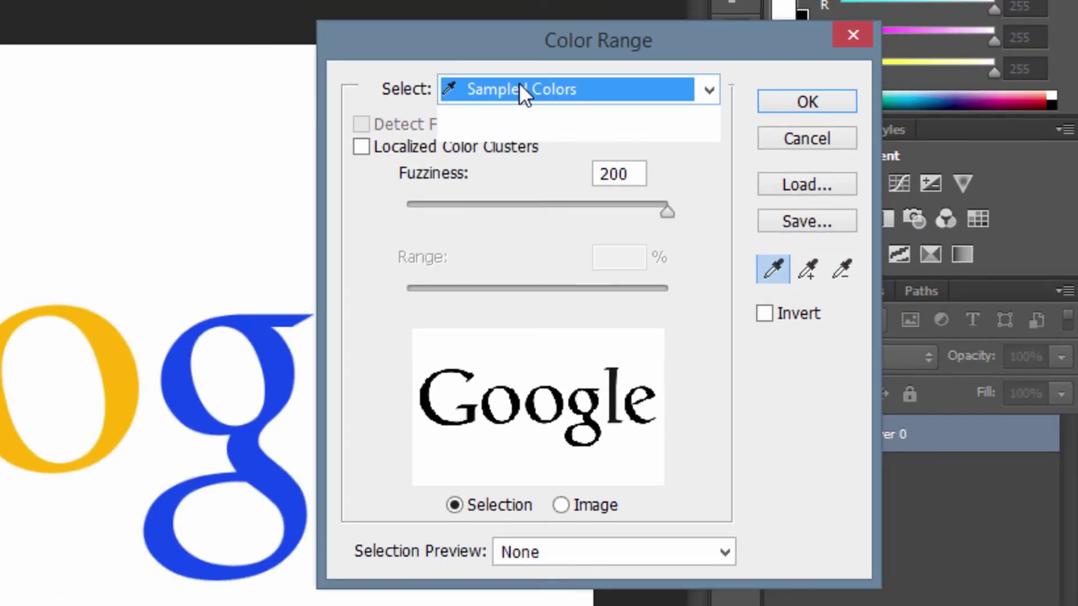
{"action": "left_click", "coordinate": [518, 85]}
{"action": "left_click", "coordinate": [533, 117]}
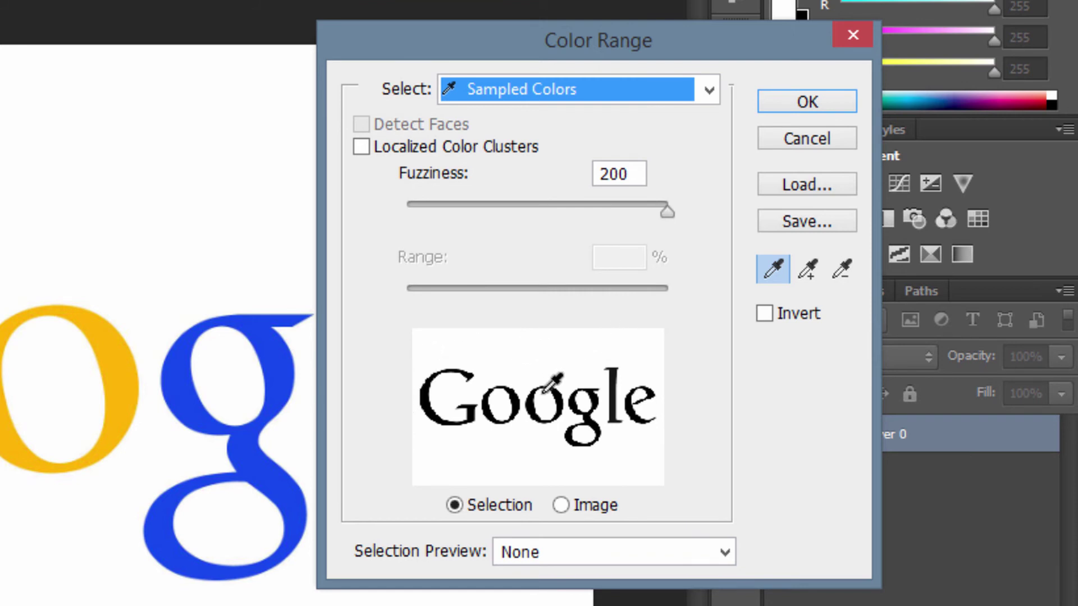
{"action": "left_click", "coordinate": [116, 376]}
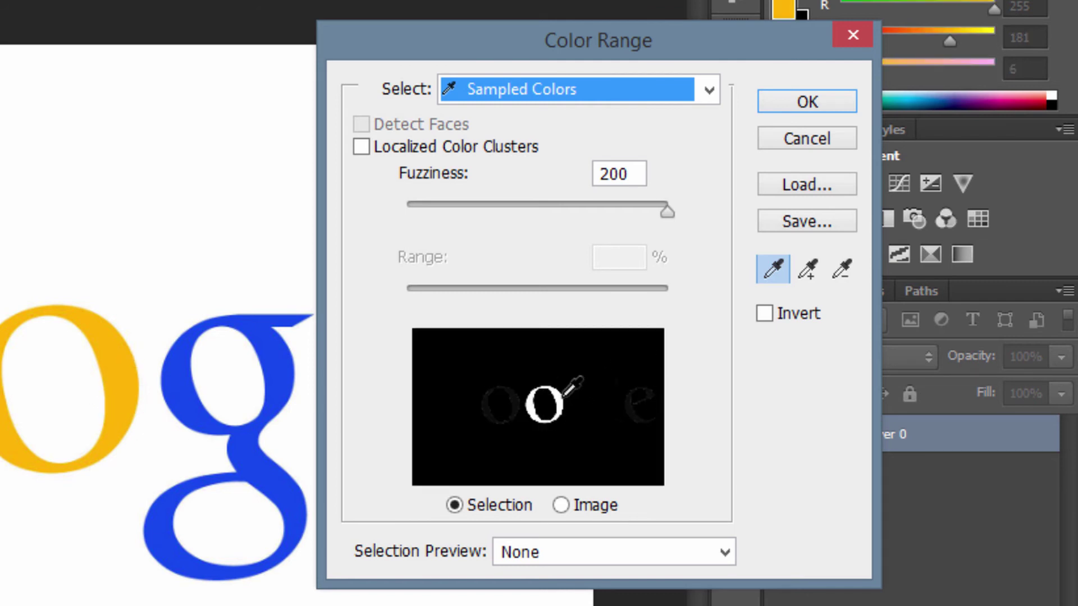
{"action": "left_click", "coordinate": [96, 196]}
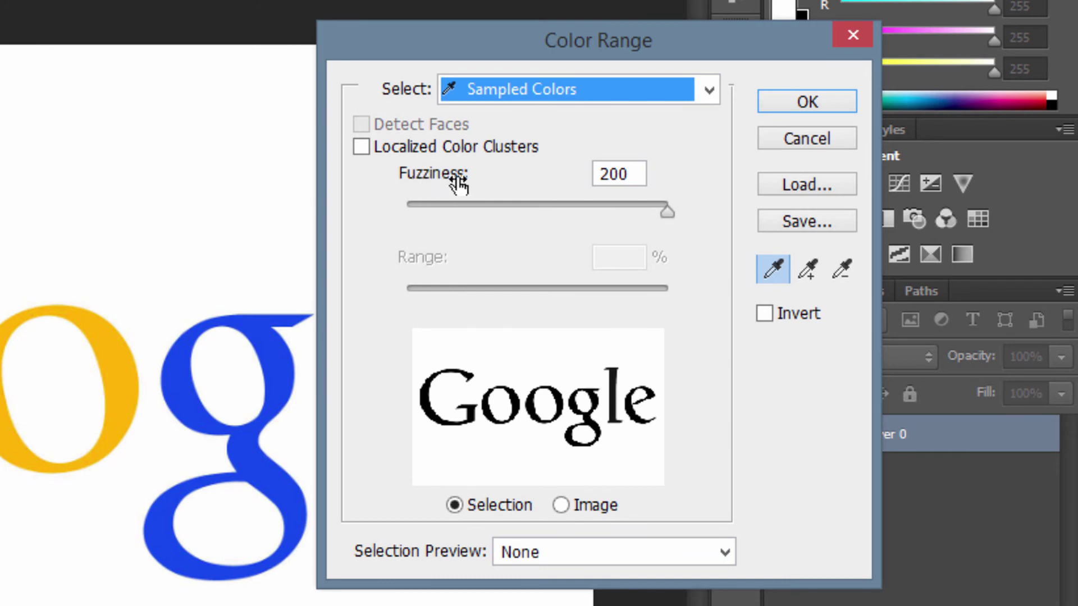
{"action": "left_click_drag", "start_coordinate": [428, 185], "coordinate": [870, 187]}
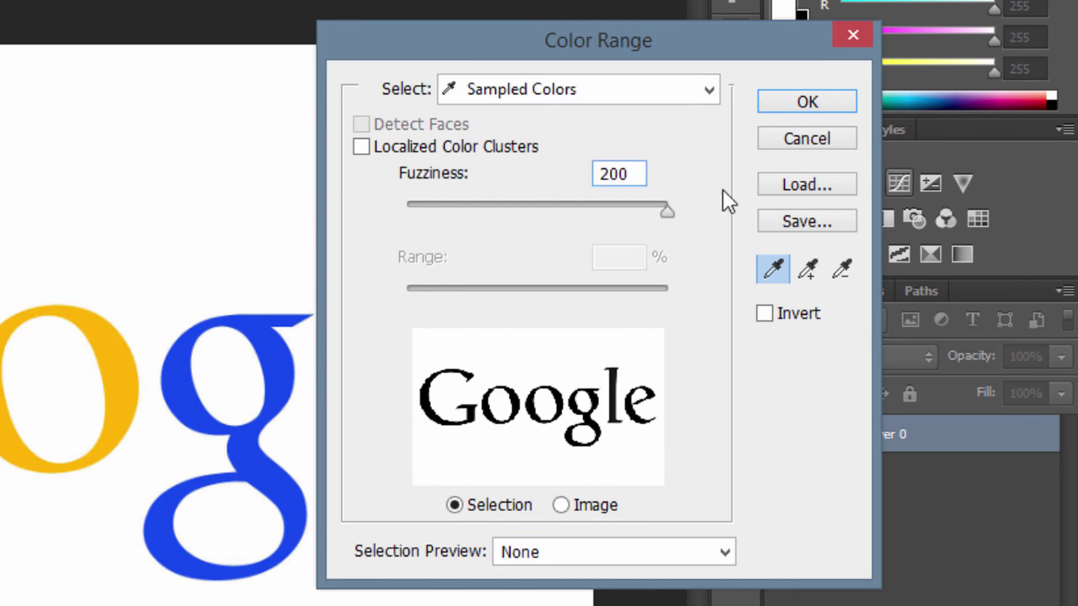
{"action": "left_click", "coordinate": [808, 102]}
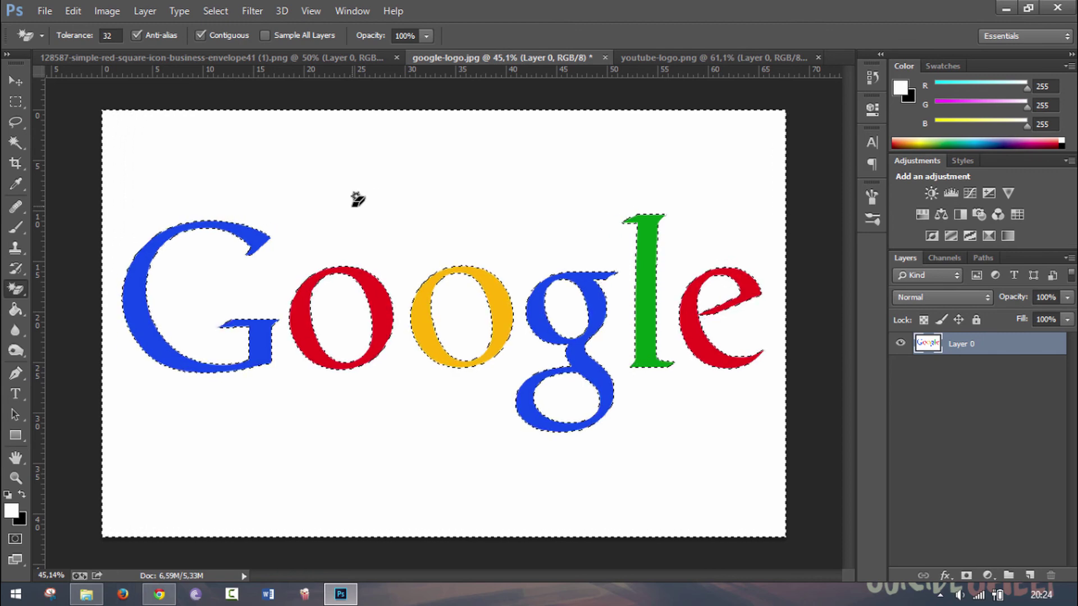
- Delete the selected white areas, deselect with Ctrl+D, and zoom to check the edges
{"action": "key", "text": "Delete"}
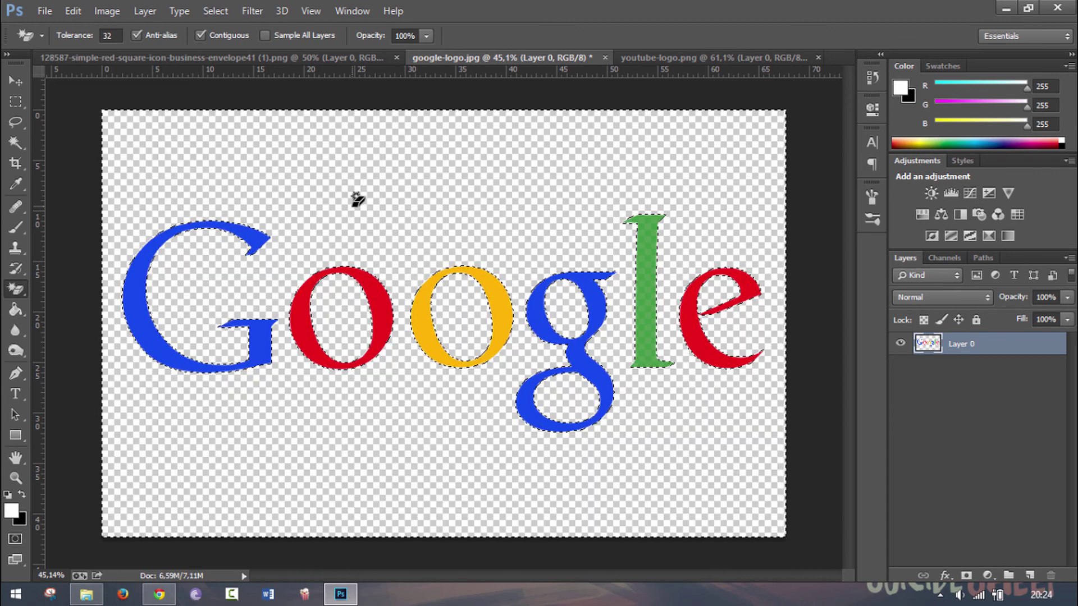
{"action": "key", "text": "ctrl+d"}
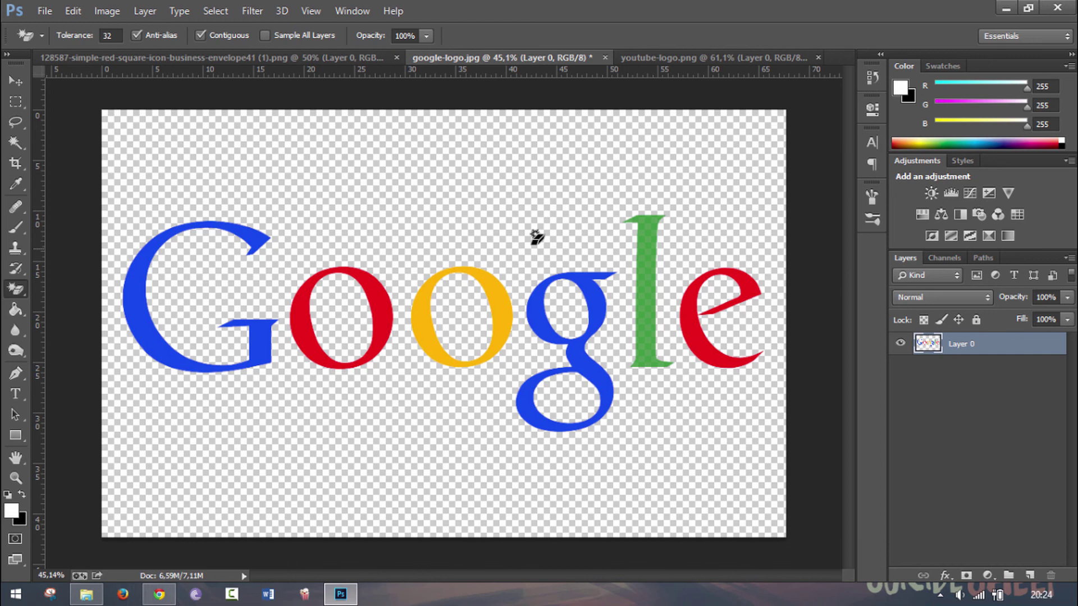
{"action": "scroll", "coordinate": [374, 323], "scroll_direction": "up", "scroll_amount": 2}
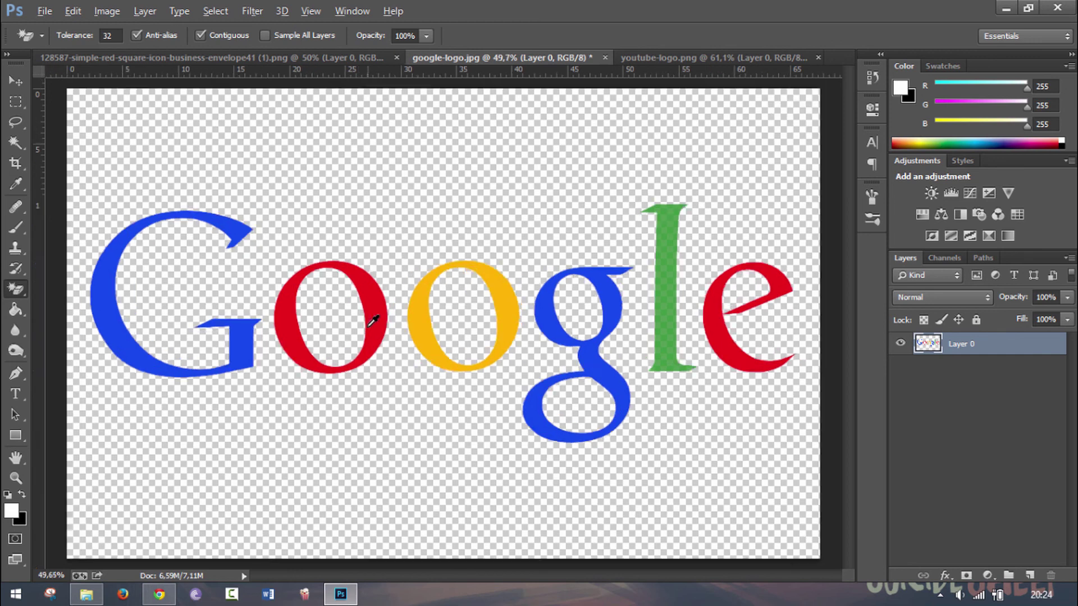
{"action": "scroll", "coordinate": [374, 324], "scroll_direction": "up", "scroll_amount": 6}
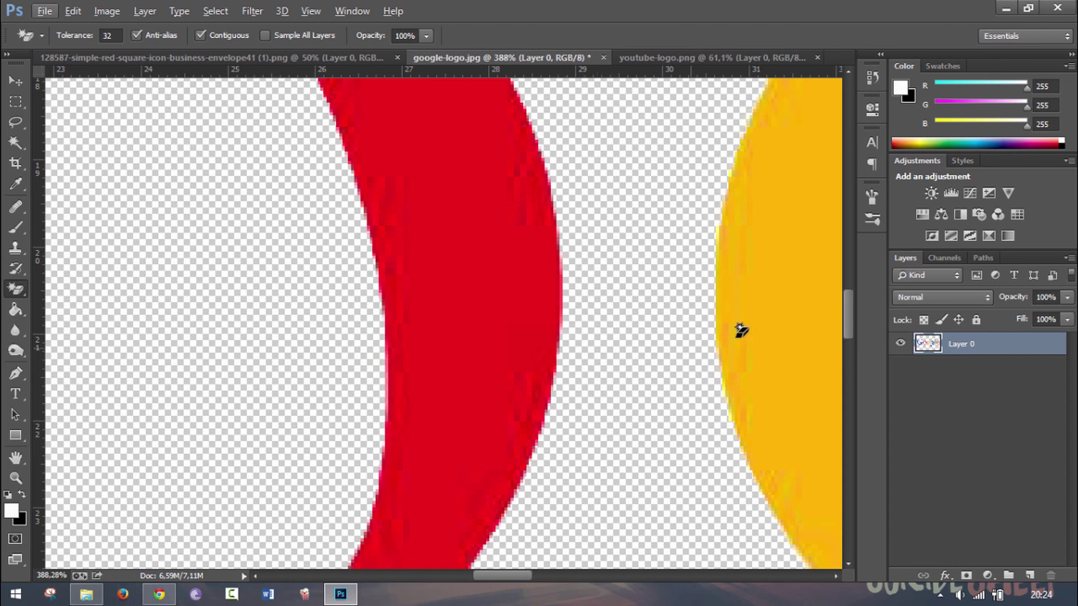
{"action": "scroll", "coordinate": [629, 341], "scroll_direction": "down", "scroll_amount": 6}
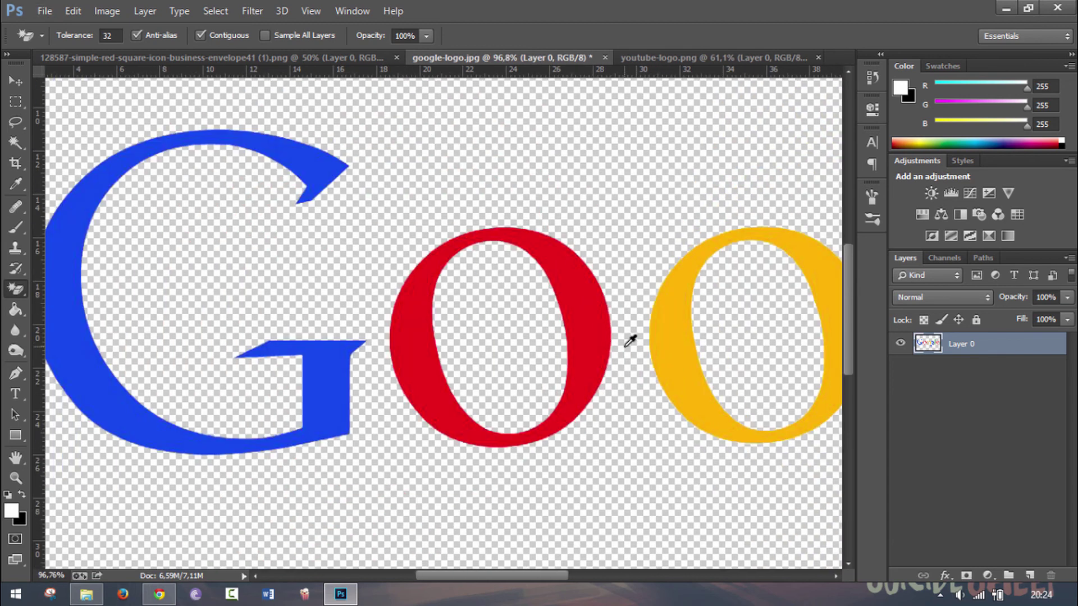
{"action": "scroll", "coordinate": [629, 341], "scroll_direction": "down", "scroll_amount": 3}
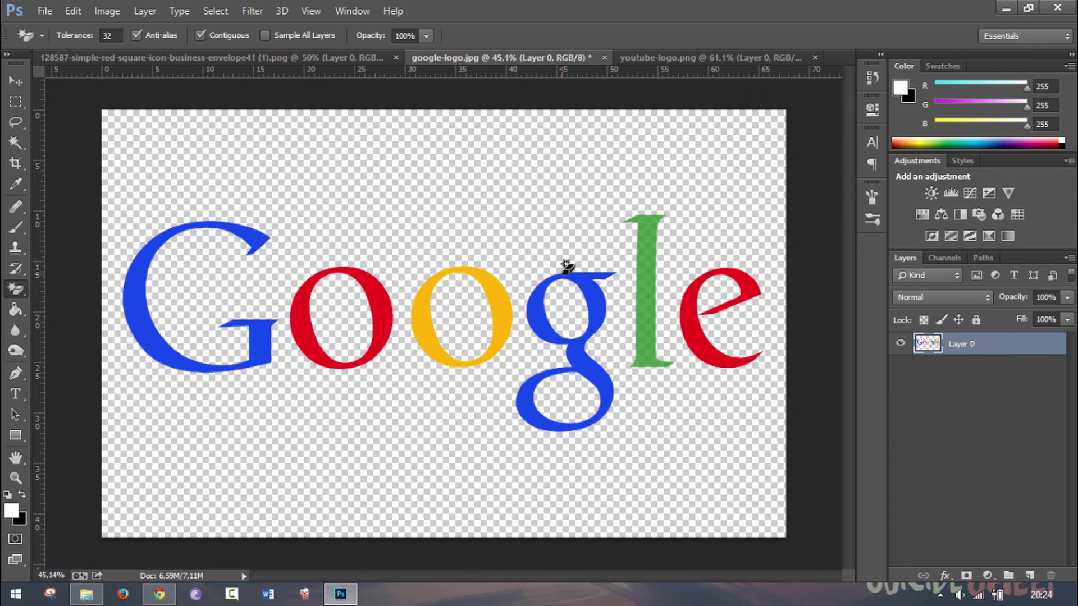